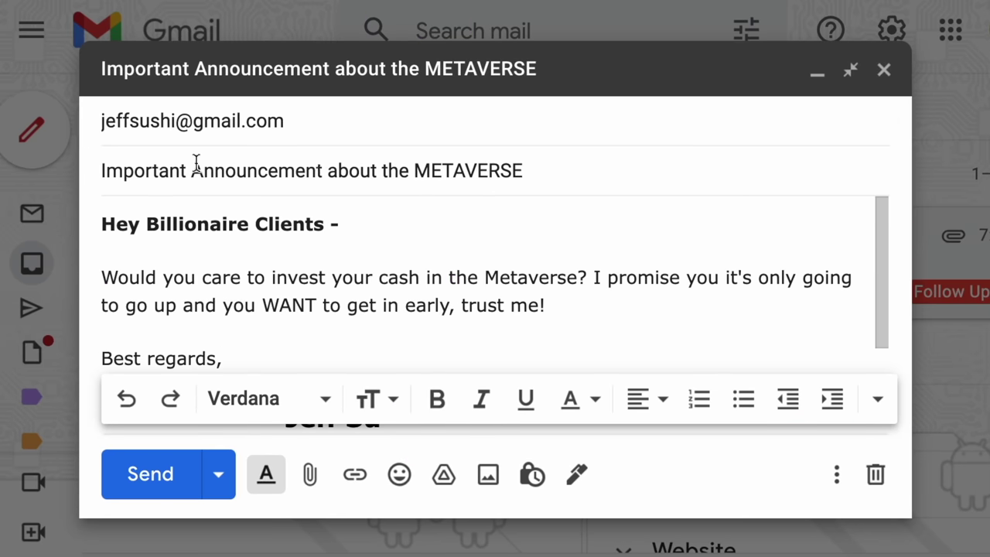
# - Add the Cc and Bcc lines to the announcement draft and paste the six recipient addresses into Bcc
pyautogui.click(186, 135)
pyautogui.doubleClick(185, 135)
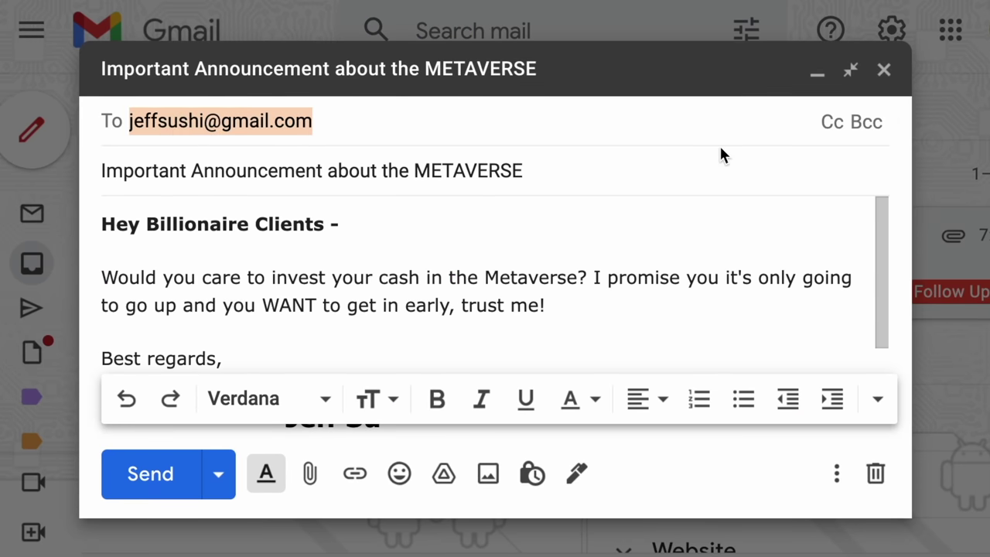
pyautogui.click(826, 123)
pyautogui.click(866, 158)
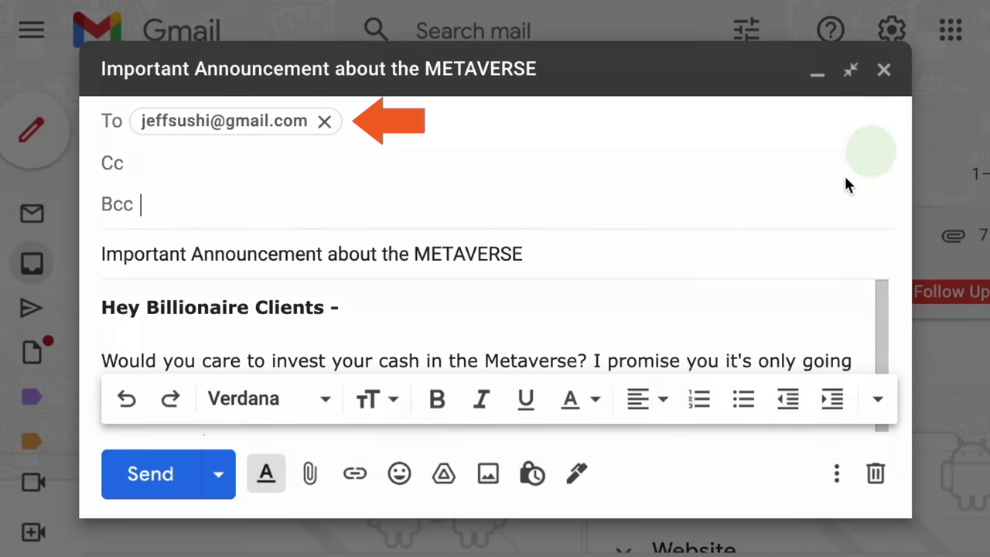
pyautogui.hotkey('ctrl', 'v')
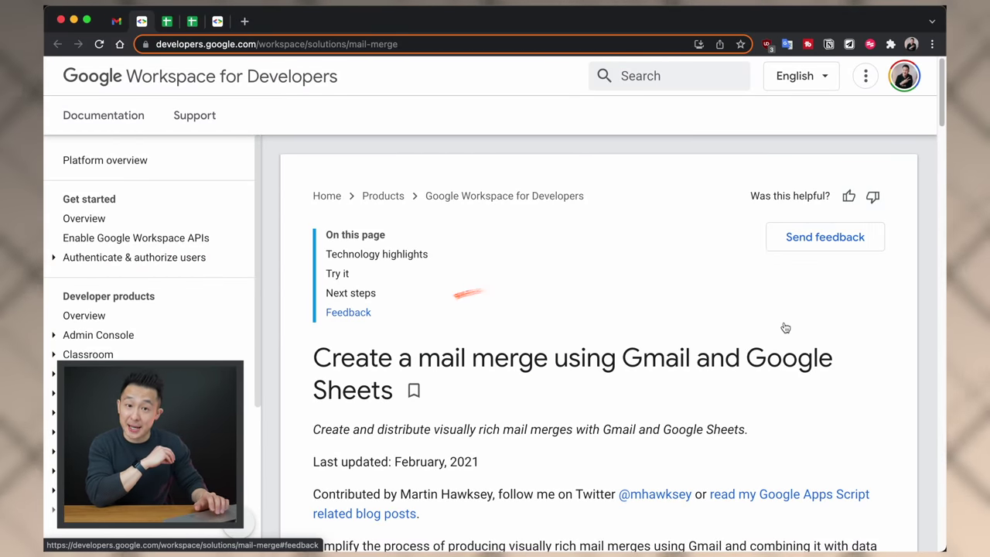
# - Scroll the mail-merge guide to its numbered steps and follow the Gmail/Sheets Mail Merge spreadsheet link
pyautogui.scroll(-2, 786, 328)
pyautogui.scroll(-3, 482, 373)
pyautogui.moveTo(402, 339); pyautogui.dragTo(498, 344)
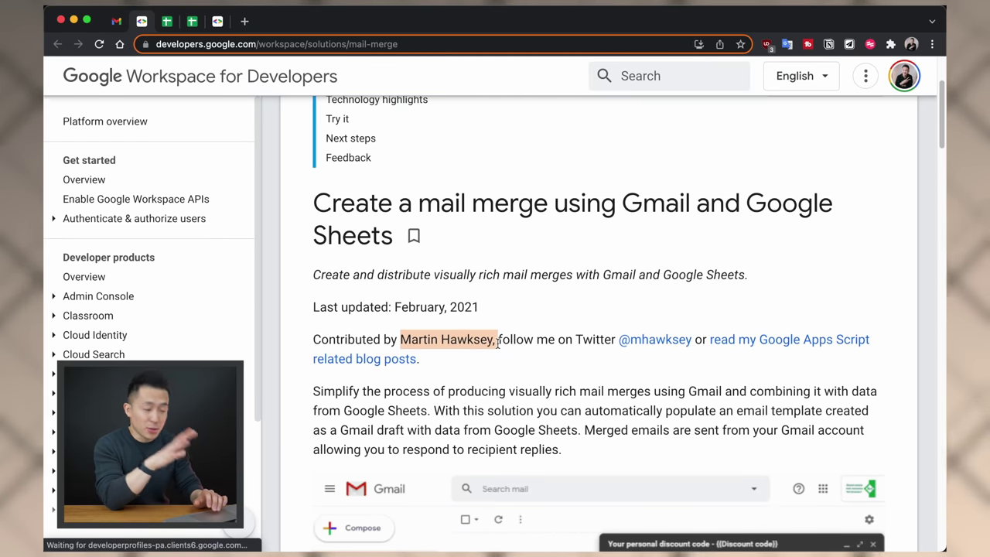
pyautogui.scroll(-10, 498, 342)
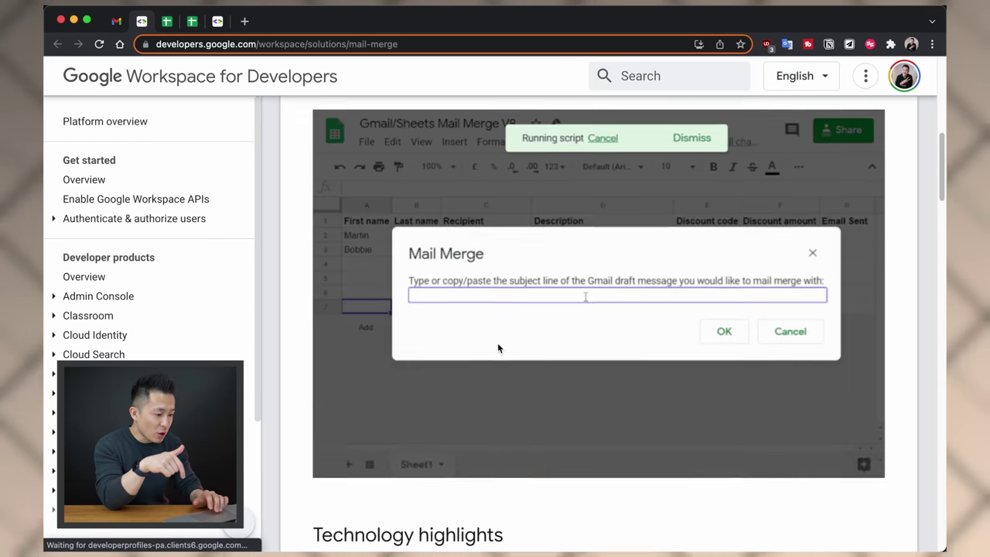
pyautogui.scroll(-7, 500, 348)
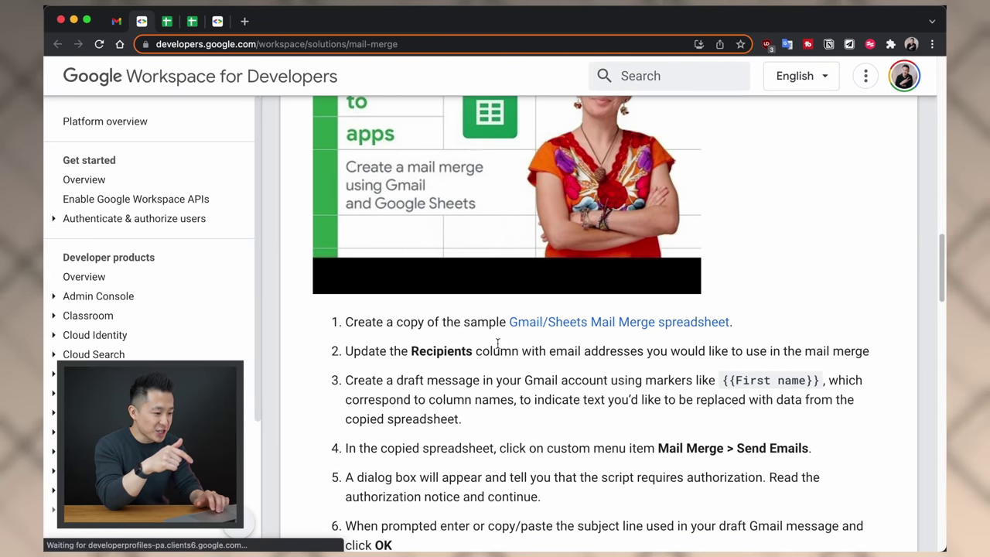
pyautogui.click(574, 325)
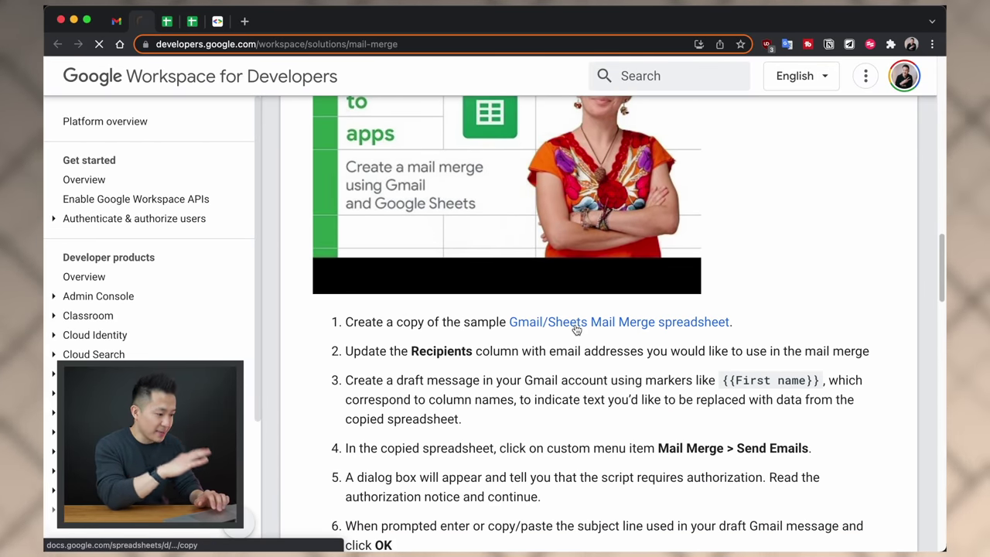
# - Make a personal copy of the sample spreadsheet and select 'Mail Merge' in its title
pyautogui.click(288, 303)
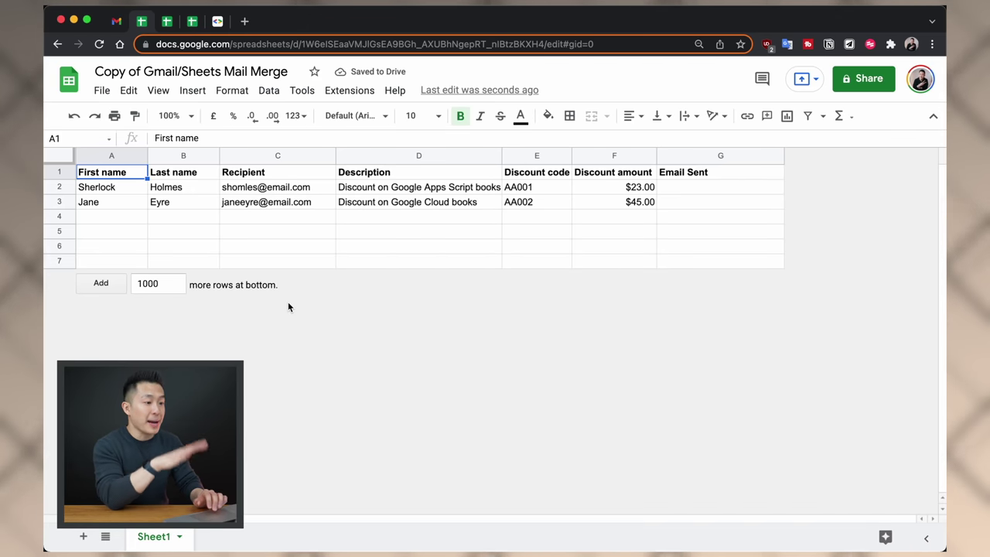
pyautogui.moveTo(223, 71); pyautogui.dragTo(306, 73)
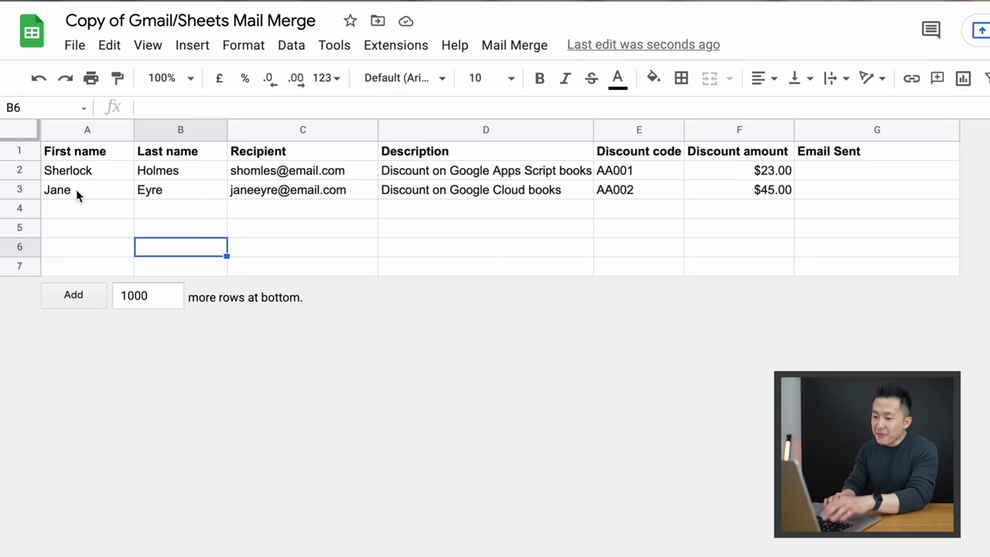
# - Give the Recipient and Email Sent columns a light green fill color
pyautogui.click(20, 151)
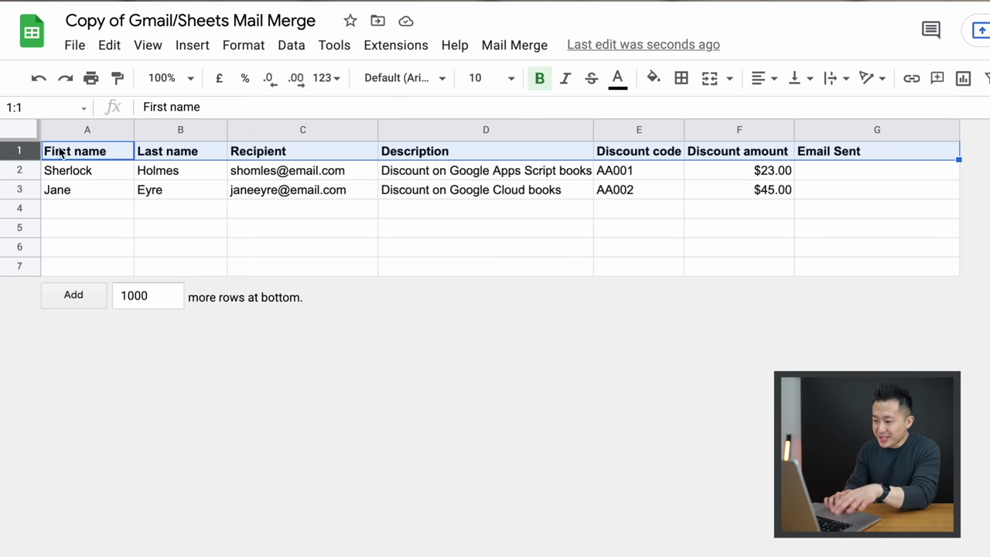
pyautogui.click(250, 130)
pyautogui.keyDown('ctrl'); pyautogui.click(864, 129); pyautogui.keyUp('ctrl')
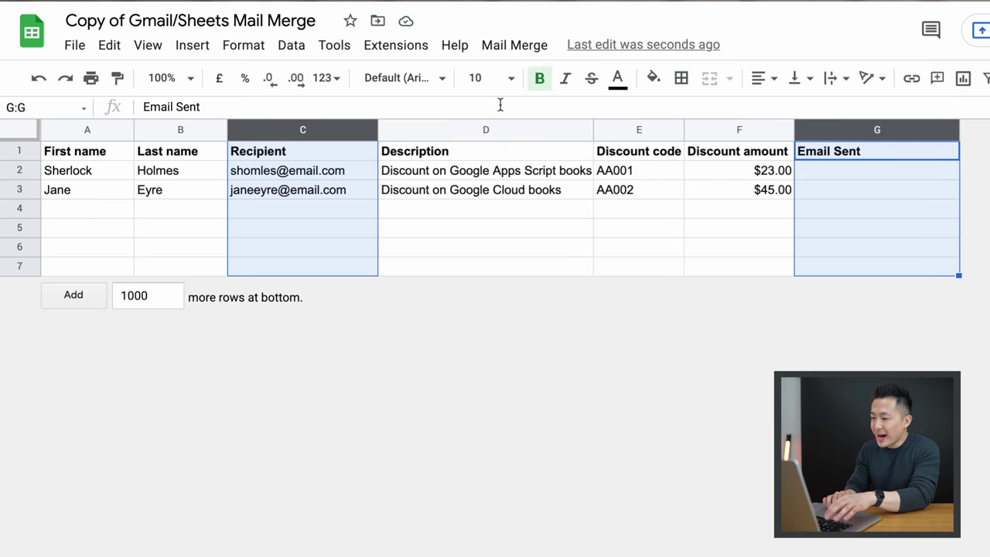
pyautogui.click(654, 79)
pyautogui.click(744, 277)
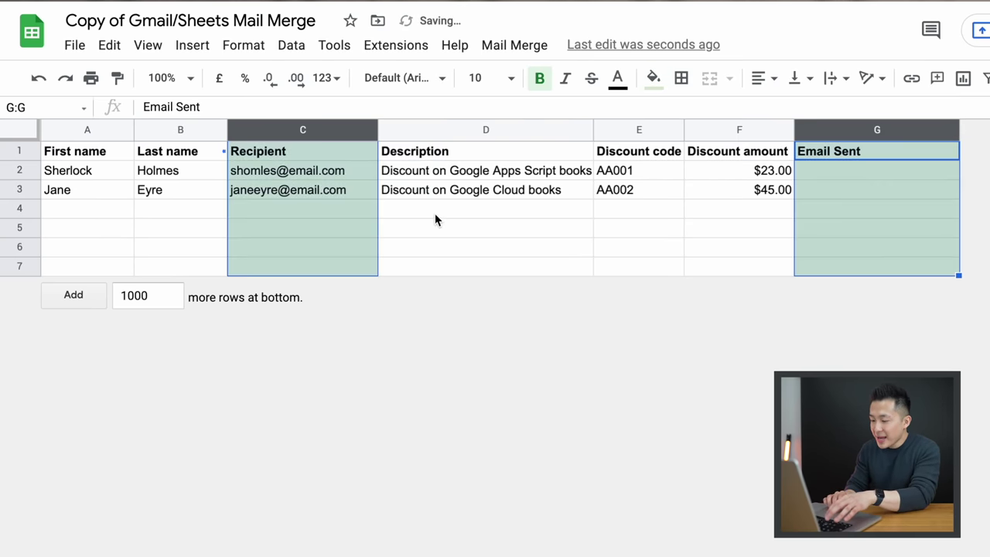
pyautogui.click(437, 213)
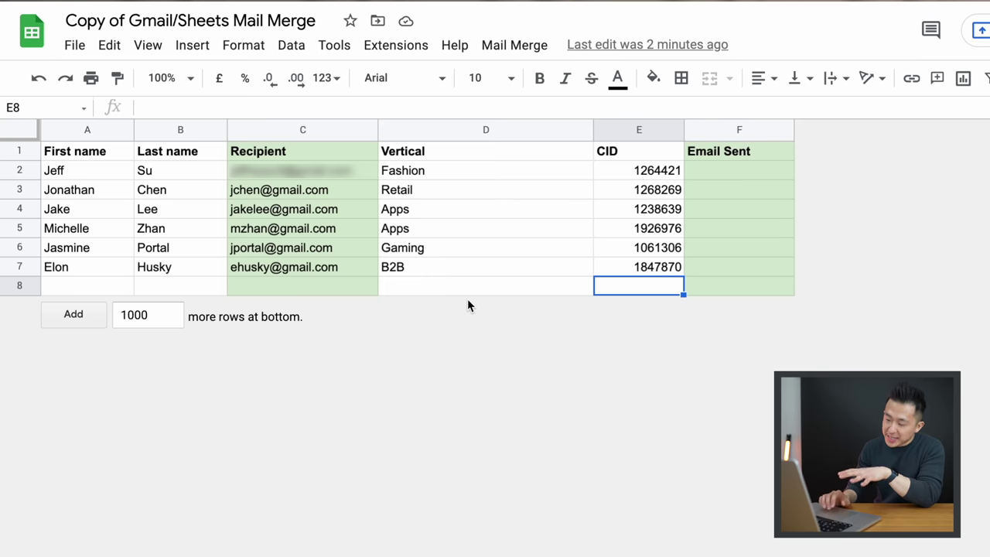
# - Review the First name, Recipient, Vertical and CID header cells above the six contacts
pyautogui.click(82, 152)
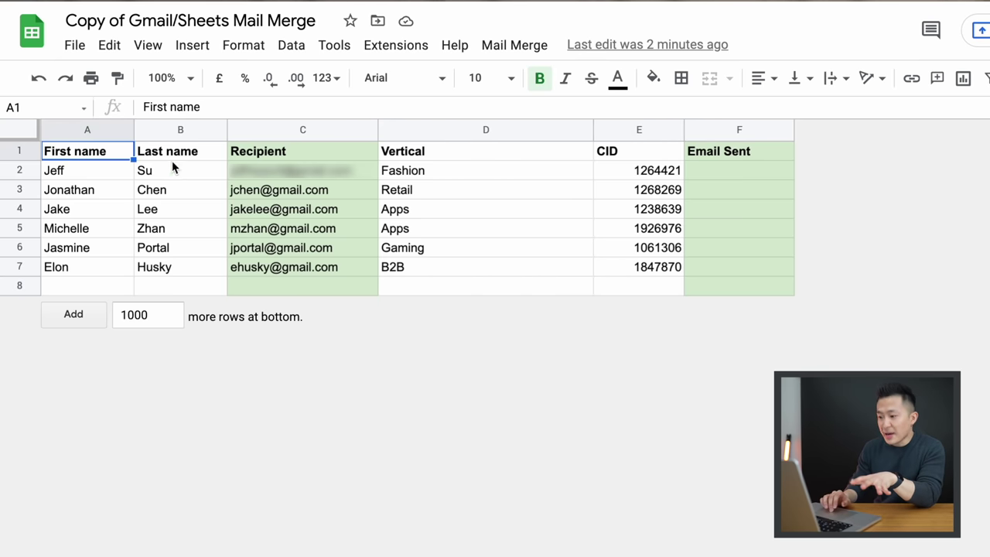
pyautogui.click(300, 154)
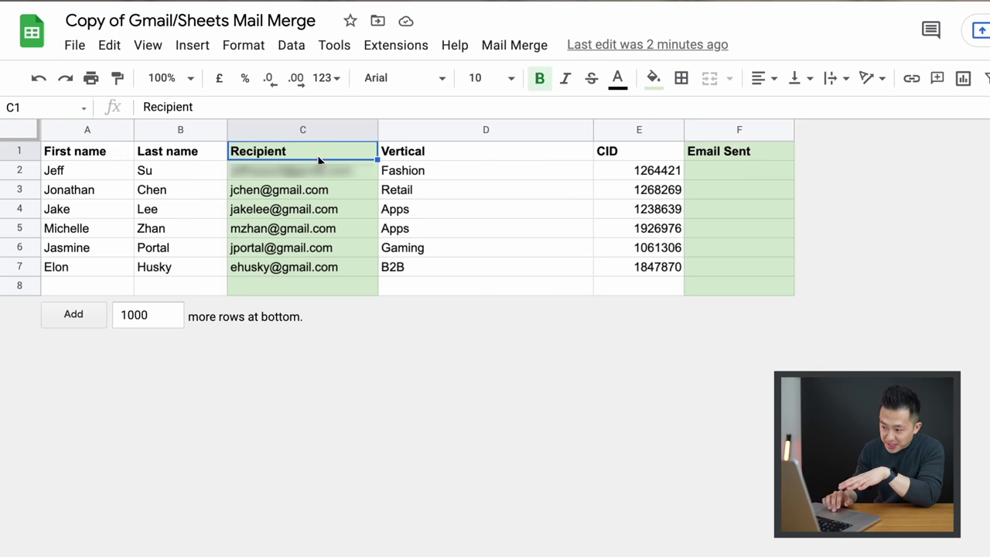
pyautogui.click(453, 154)
pyautogui.click(616, 159)
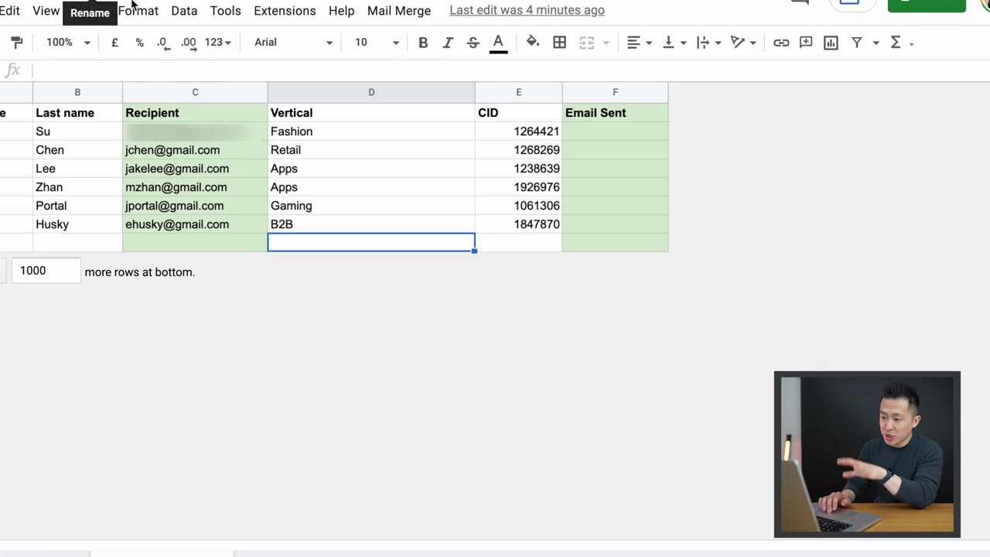
# - Copy the Recipient header in cell C1 for use as the draft's placeholder
pyautogui.click(198, 117)
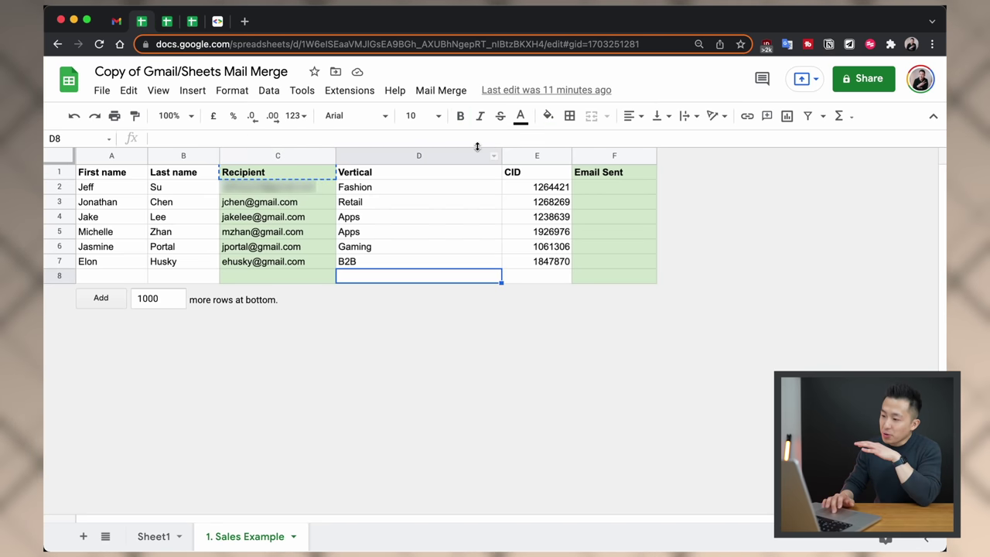
# - Start Mail Merge > Send Emails and continue authorization with the listed Google account
pyautogui.click(446, 92)
pyautogui.click(447, 114)
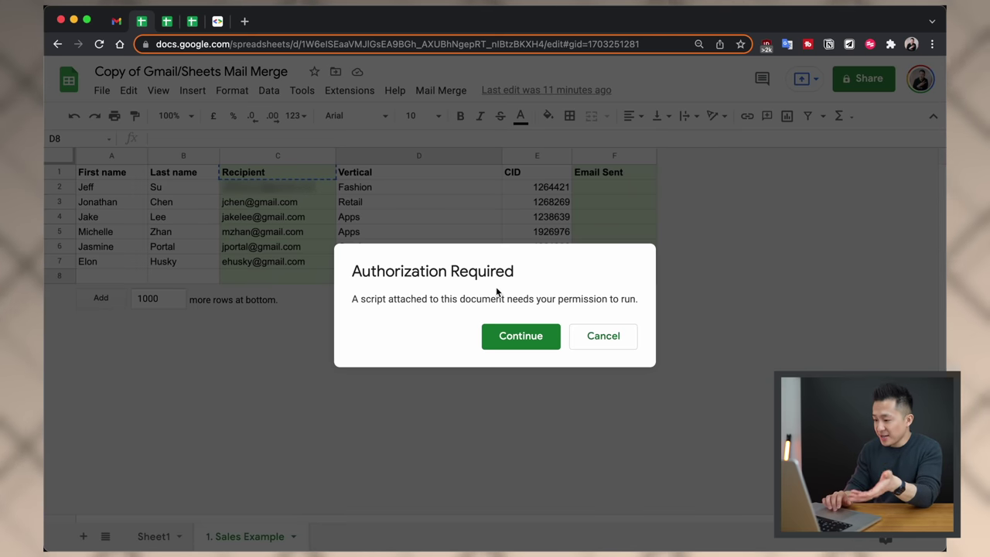
pyautogui.click(511, 338)
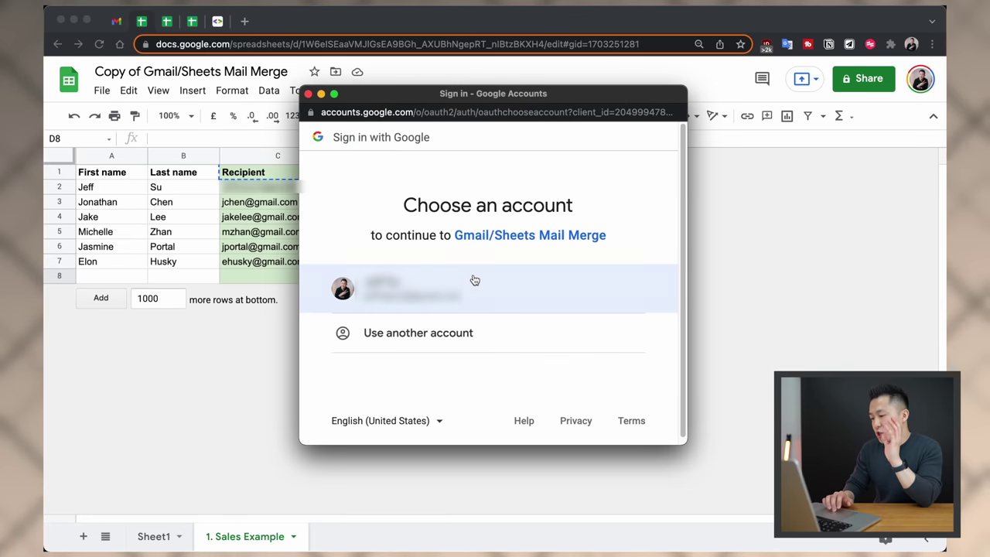
pyautogui.click(475, 280)
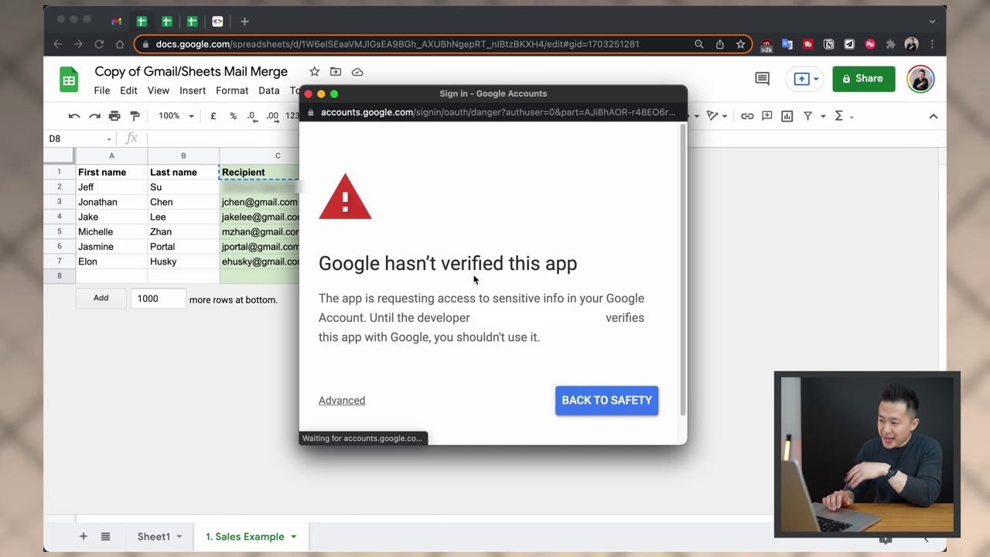
pyautogui.scroll(-1, 474, 280)
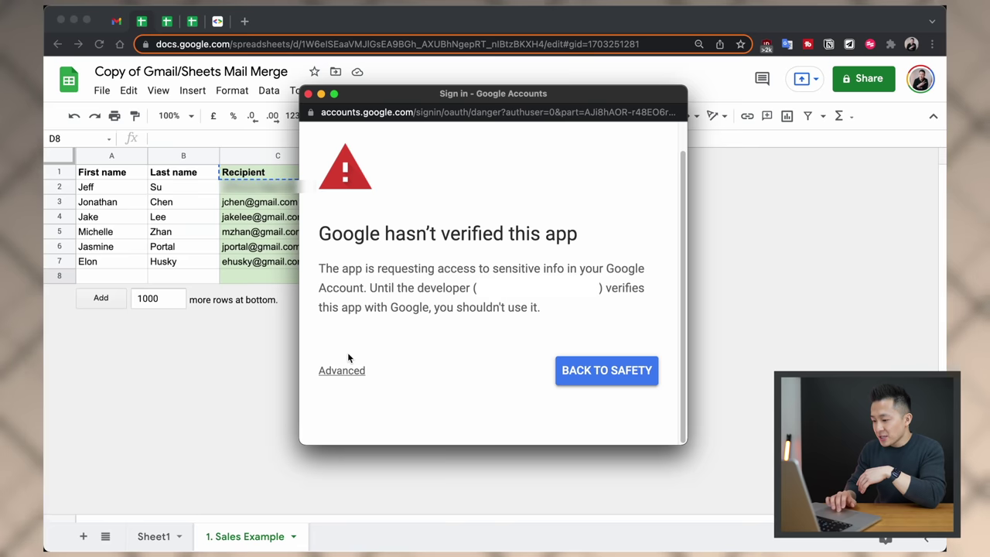
# - Proceed past the unverified-app warning and allow the Mail Merge script access to the account
pyautogui.click(341, 370)
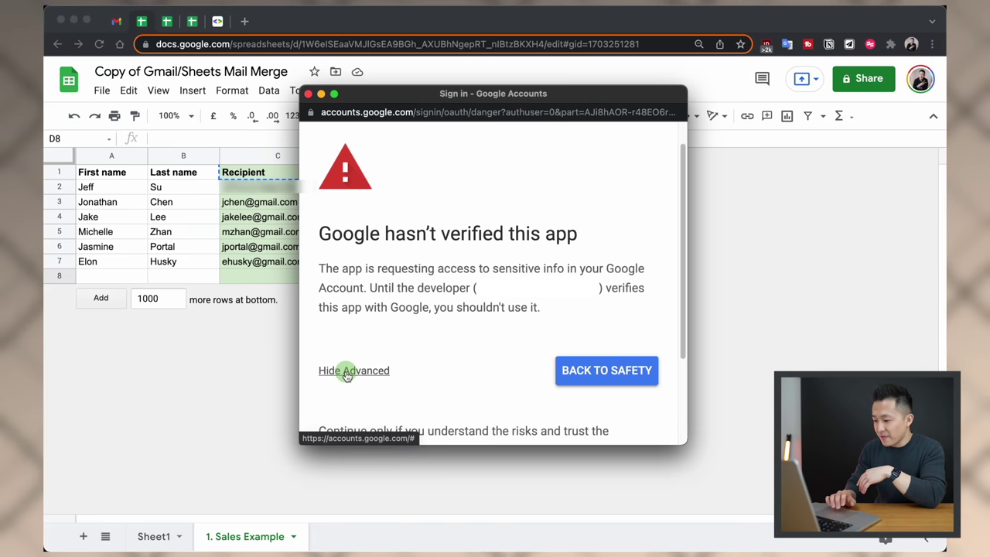
pyautogui.scroll(-3, 435, 352)
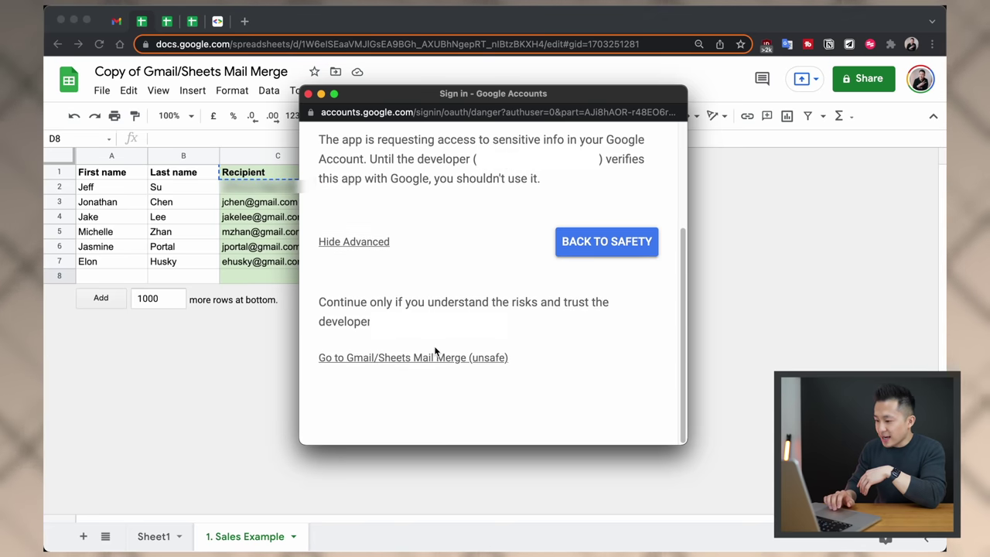
pyautogui.click(349, 363)
pyautogui.scroll(-5, 356, 368)
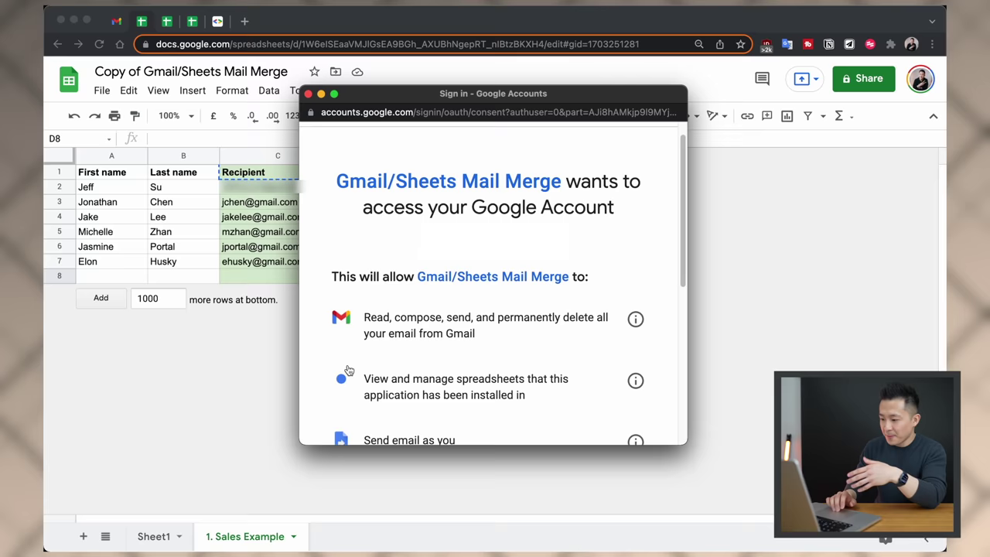
pyautogui.click(542, 336)
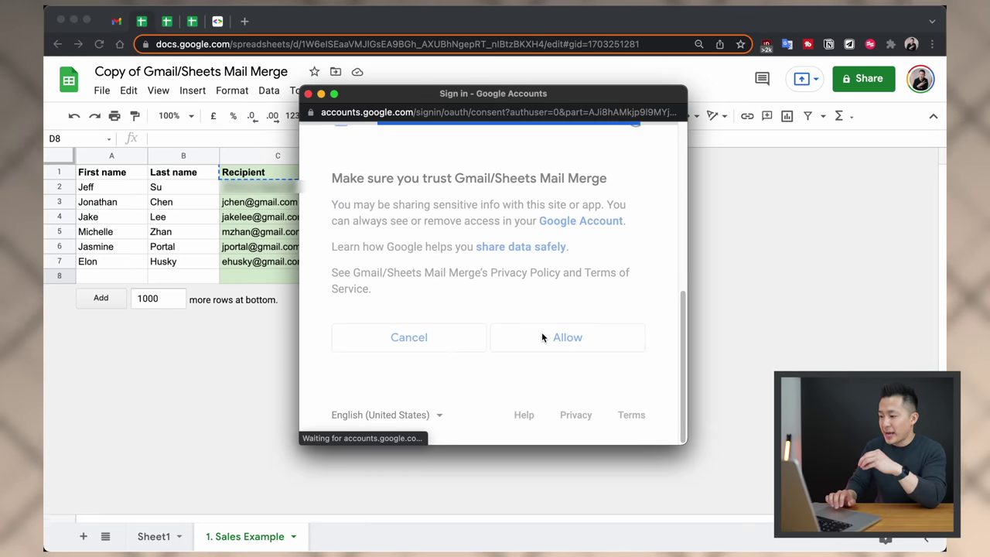
pyautogui.click(441, 90)
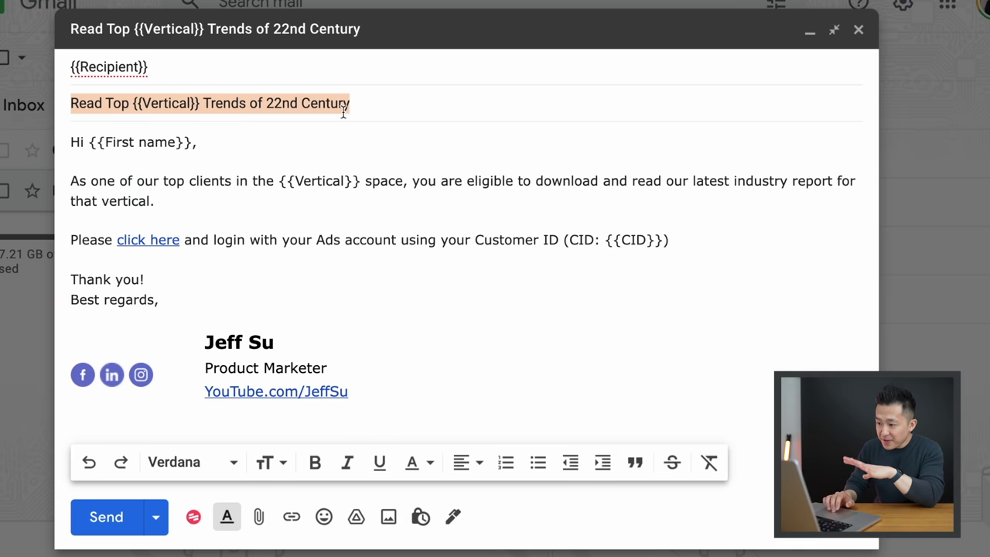
pyautogui.click(389, 108)
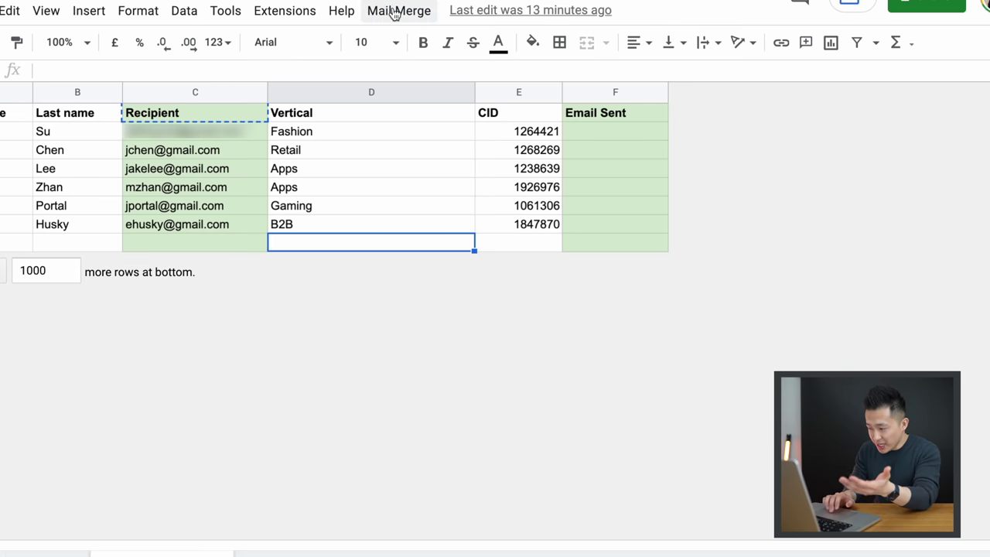
# - Send the merge using the draft subject 'Read Top {{Vertical}} Trends of 22nd Century'
pyautogui.click(410, 42)
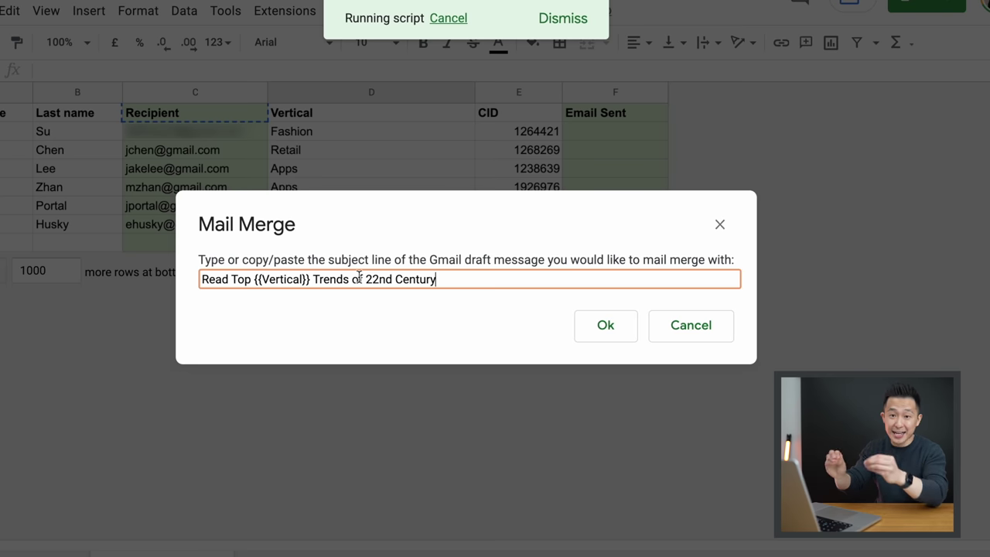
pyautogui.click(606, 325)
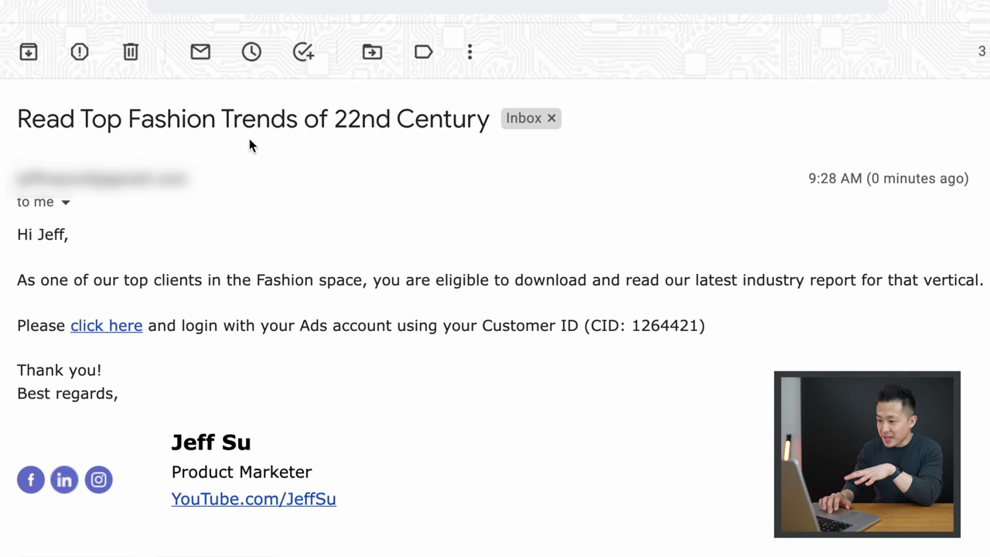
pyautogui.moveTo(227, 118); pyautogui.dragTo(127, 117)
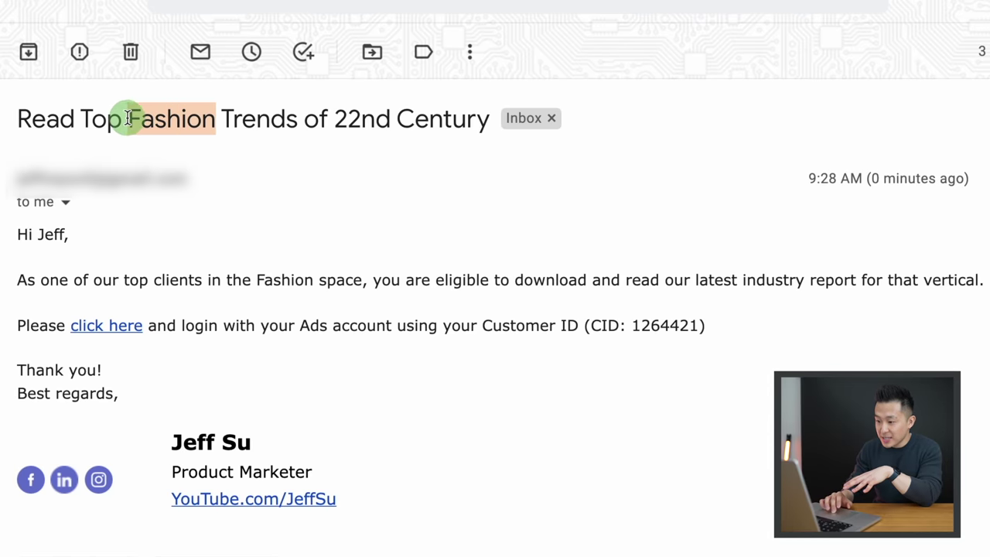
pyautogui.click(243, 242)
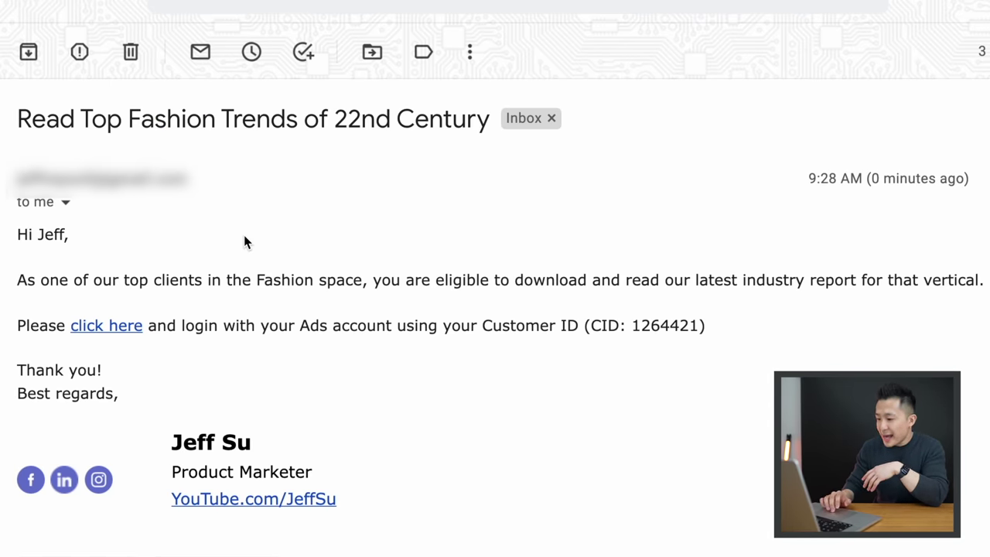
pyautogui.moveTo(67, 234); pyautogui.dragTo(38, 235)
pyautogui.moveTo(487, 326); pyautogui.dragTo(701, 326)
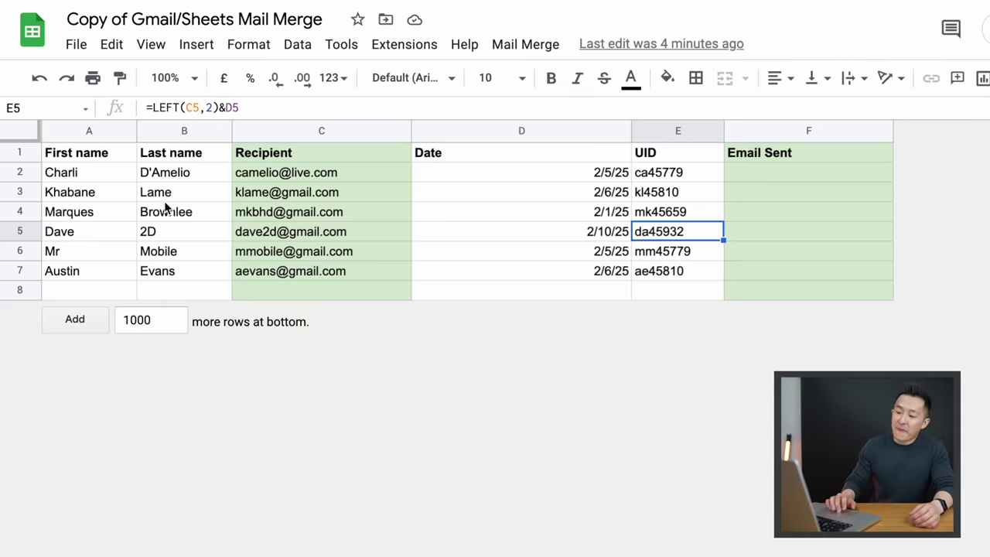
pyautogui.click(76, 193)
pyautogui.click(184, 197)
pyautogui.click(352, 215)
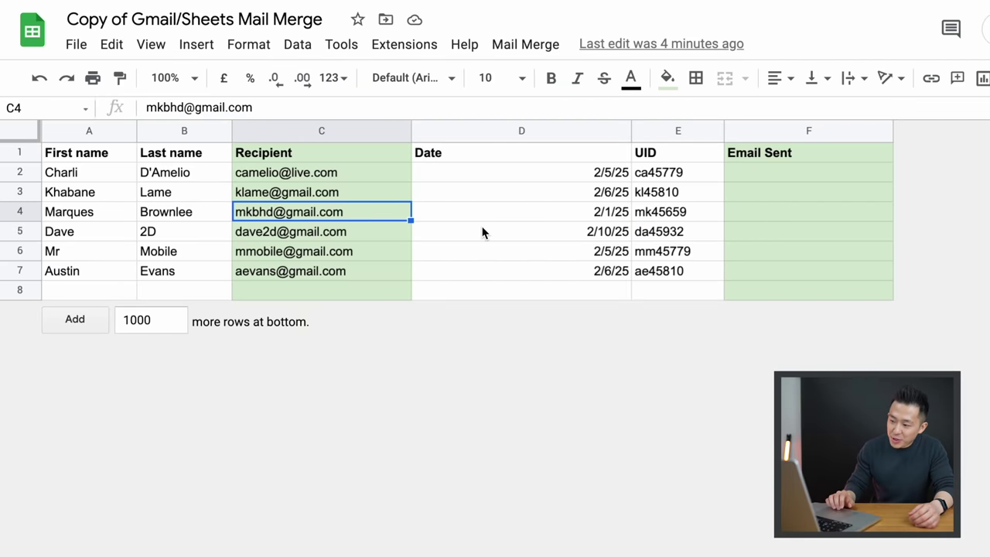
pyautogui.click(561, 183)
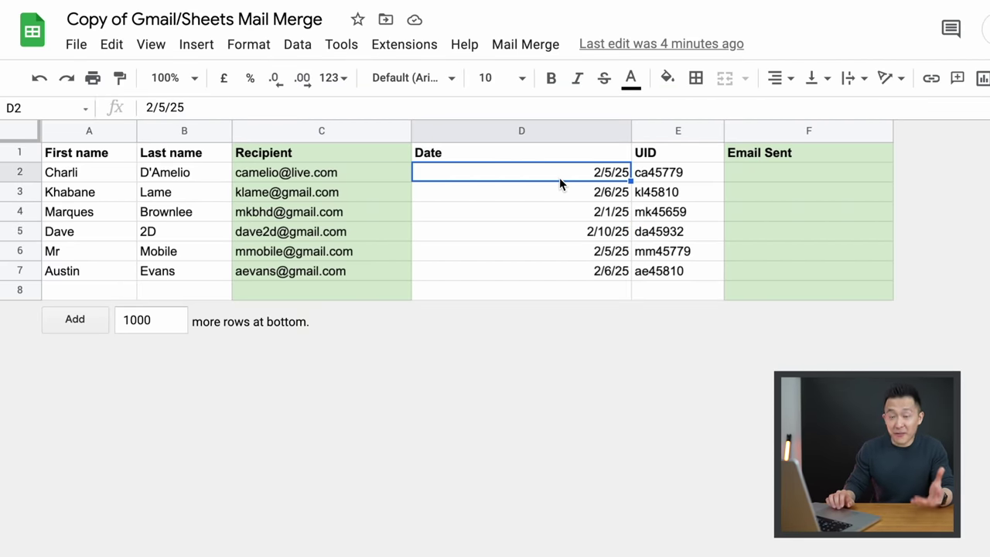
pyautogui.click(698, 174)
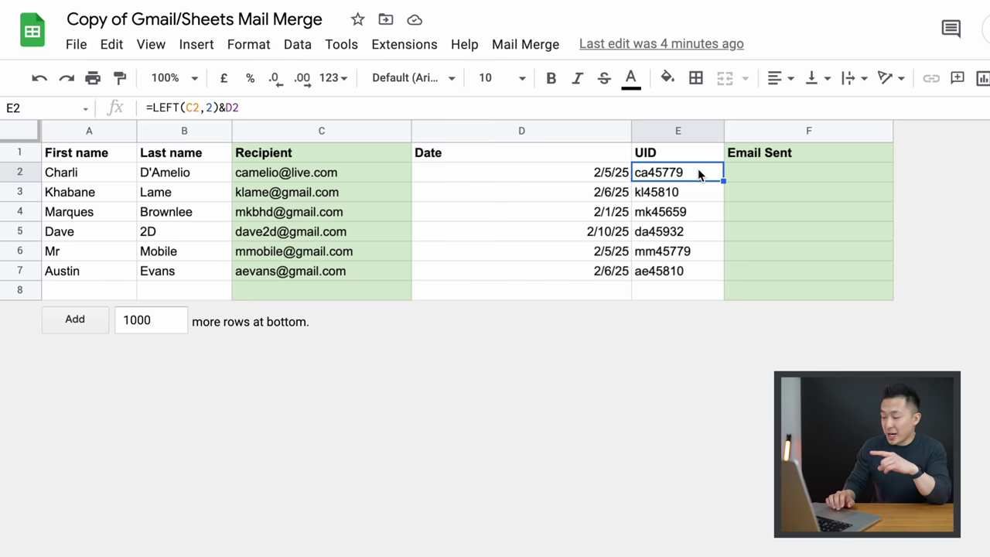
pyautogui.doubleClick(698, 173)
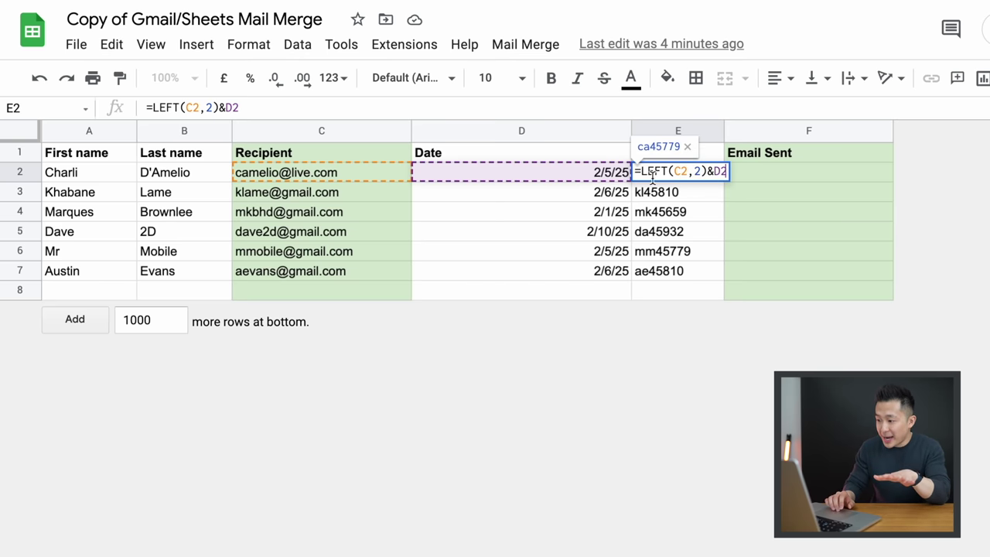
pyautogui.click(671, 172)
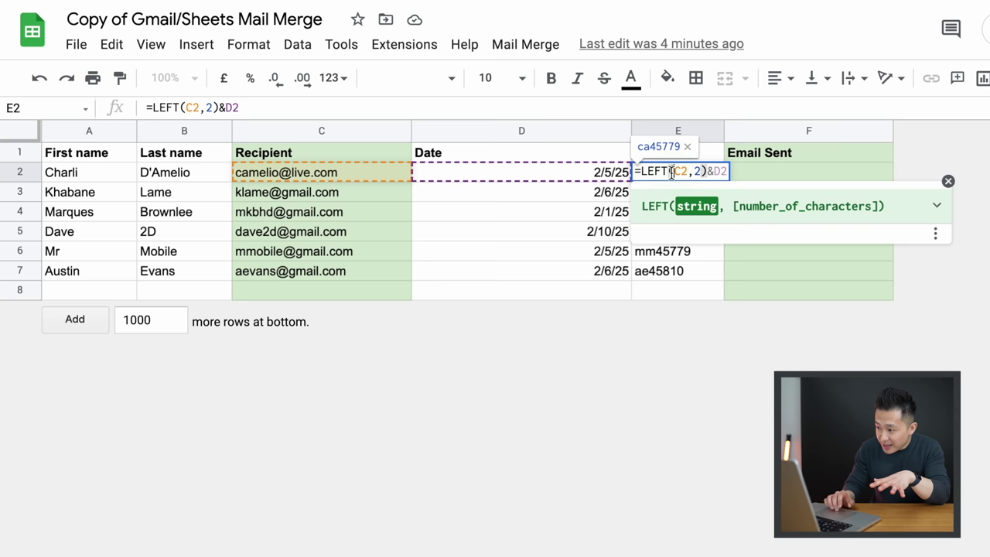
pyautogui.click(721, 172)
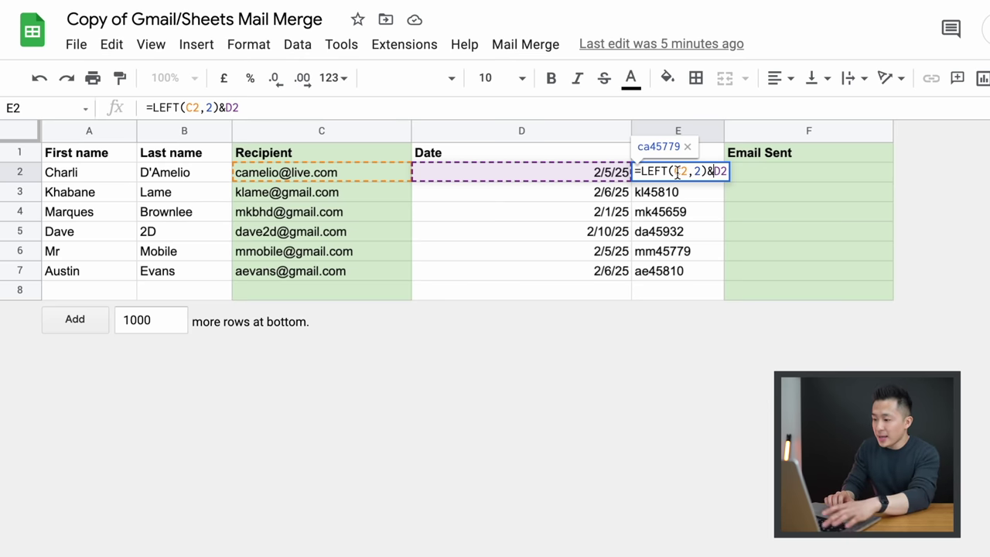
pyautogui.hotkey('ctrl', 'Return')
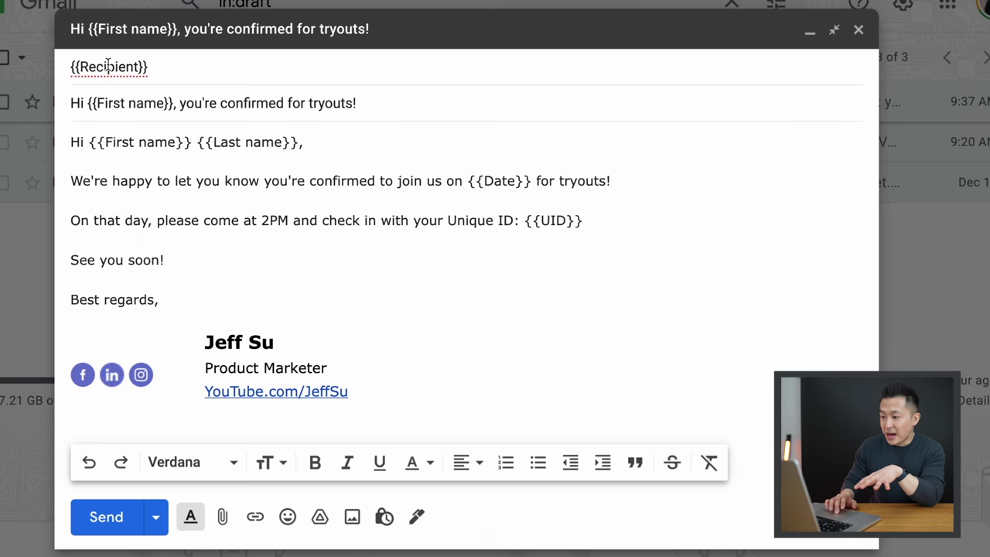
pyautogui.click(111, 66)
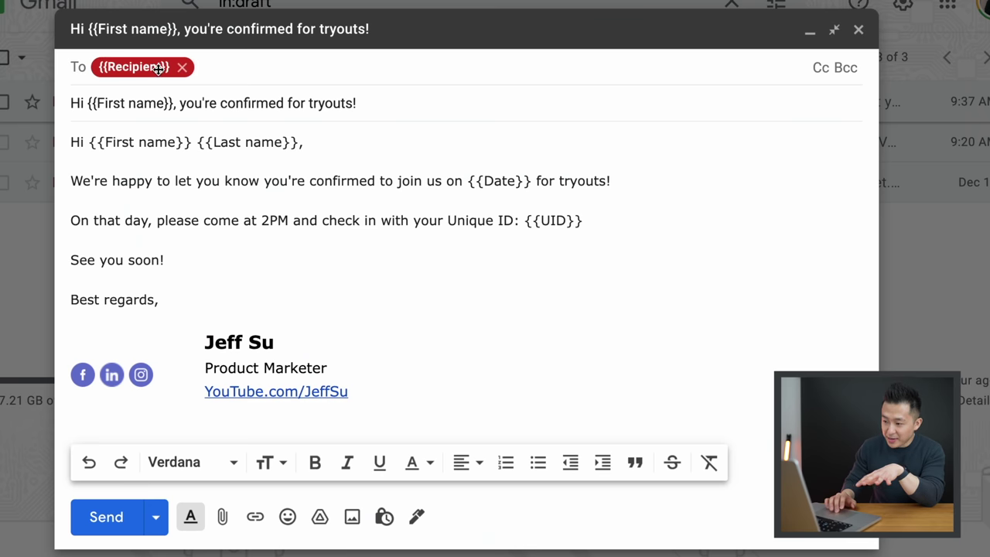
pyautogui.click(182, 104)
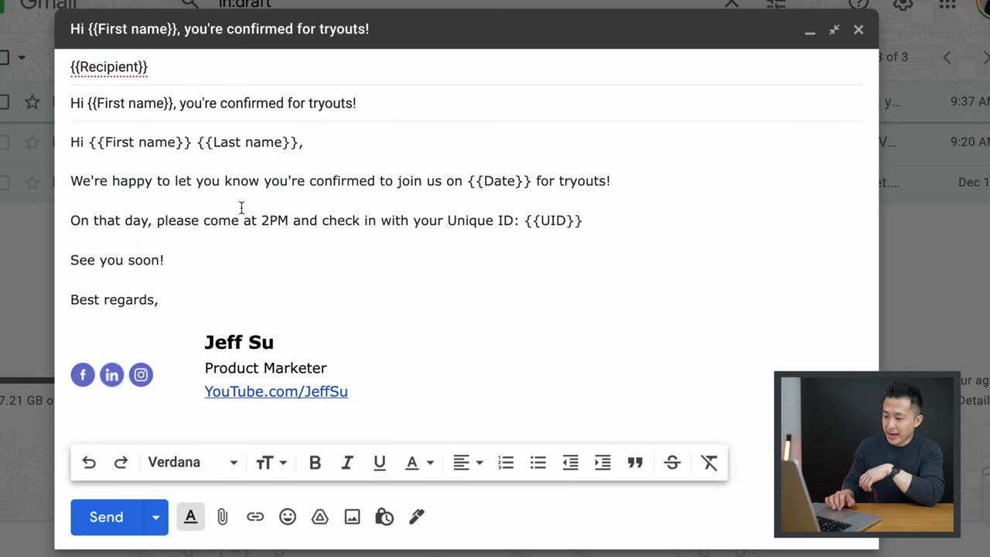
pyautogui.moveTo(306, 182); pyautogui.dragTo(544, 179)
pyautogui.moveTo(324, 222); pyautogui.dragTo(594, 221)
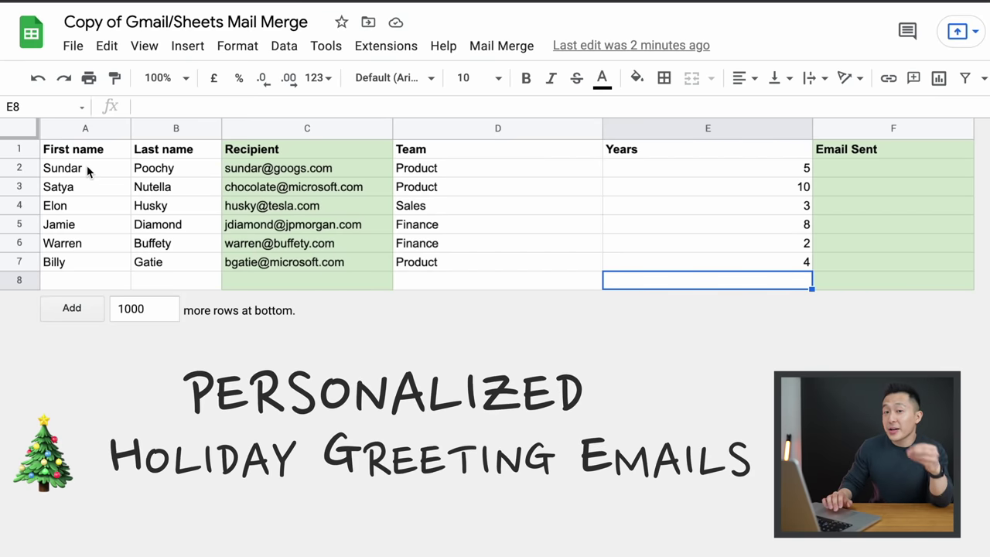
pyautogui.moveTo(87, 171); pyautogui.dragTo(188, 271)
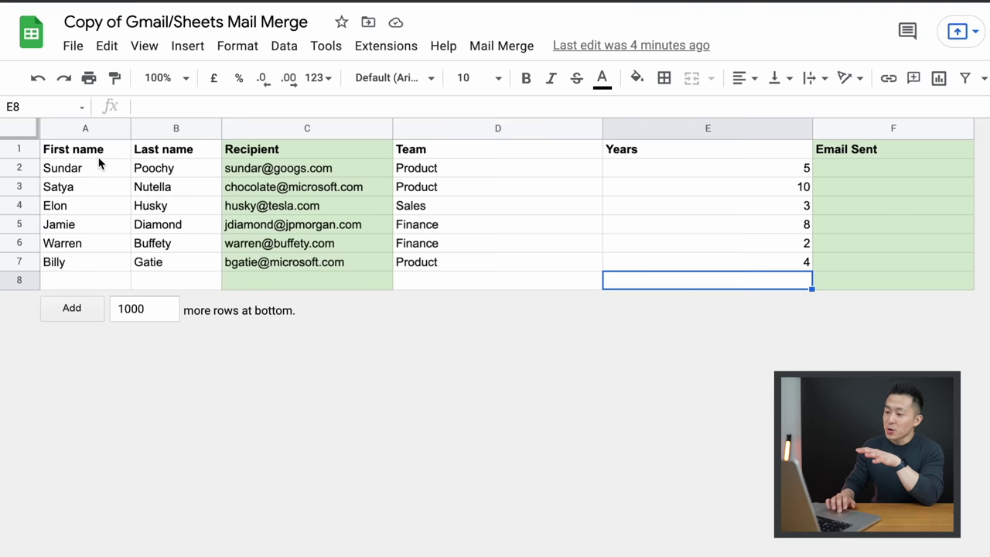
pyautogui.click(82, 185)
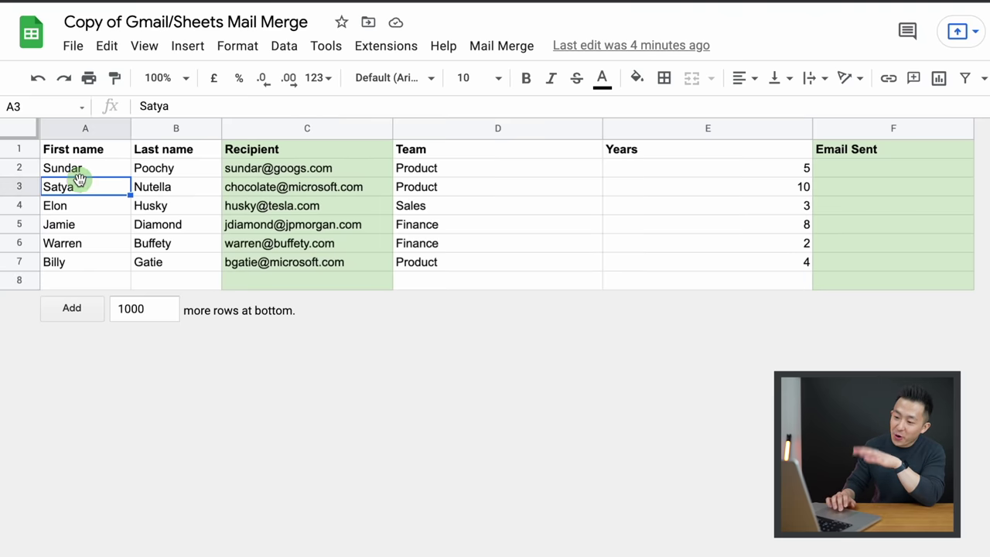
pyautogui.click(148, 189)
pyautogui.click(435, 188)
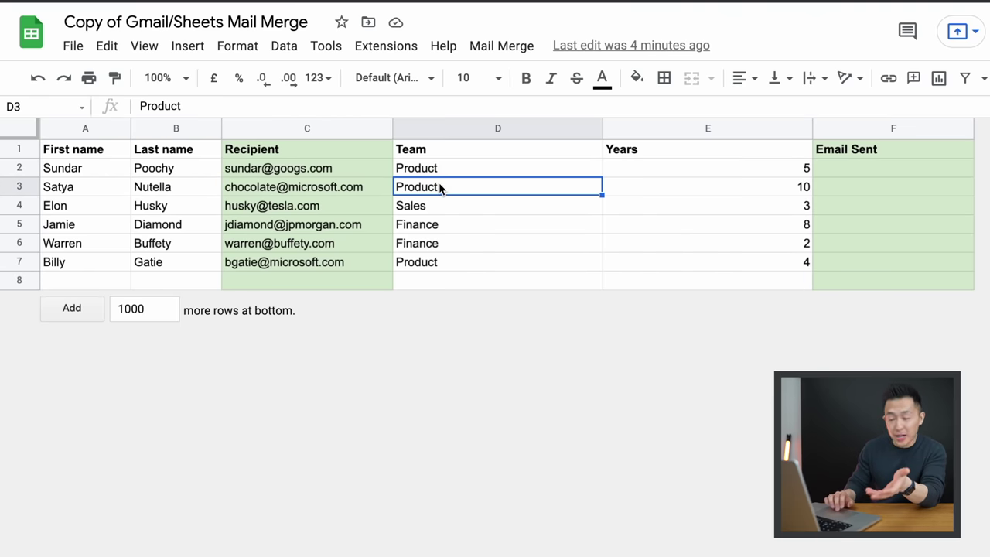
pyautogui.click(723, 184)
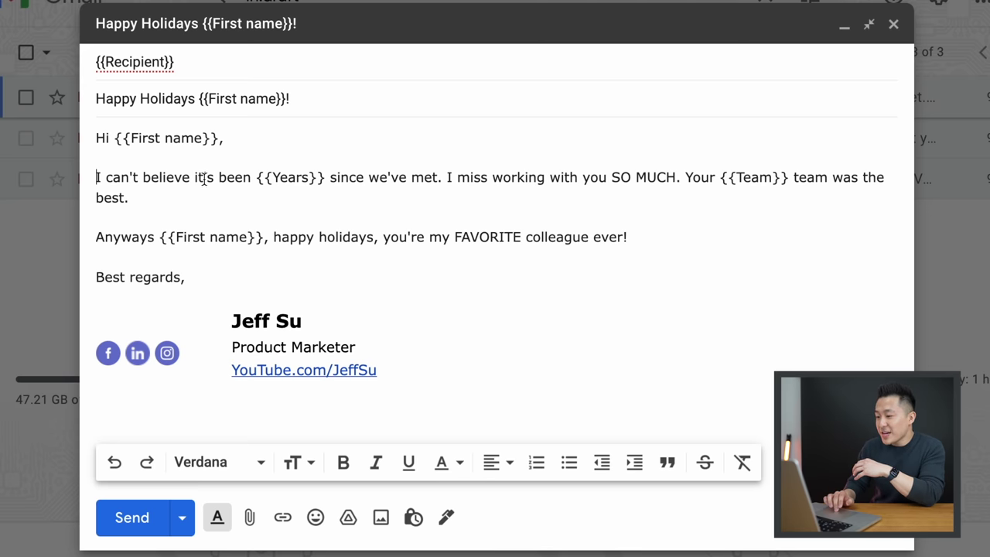
pyautogui.moveTo(205, 178); pyautogui.dragTo(436, 177)
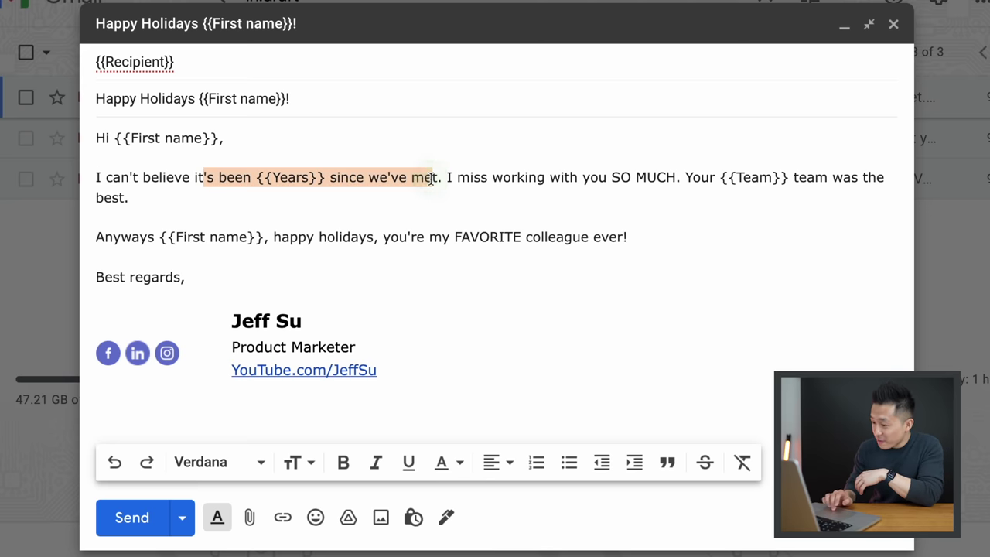
pyautogui.click(517, 177)
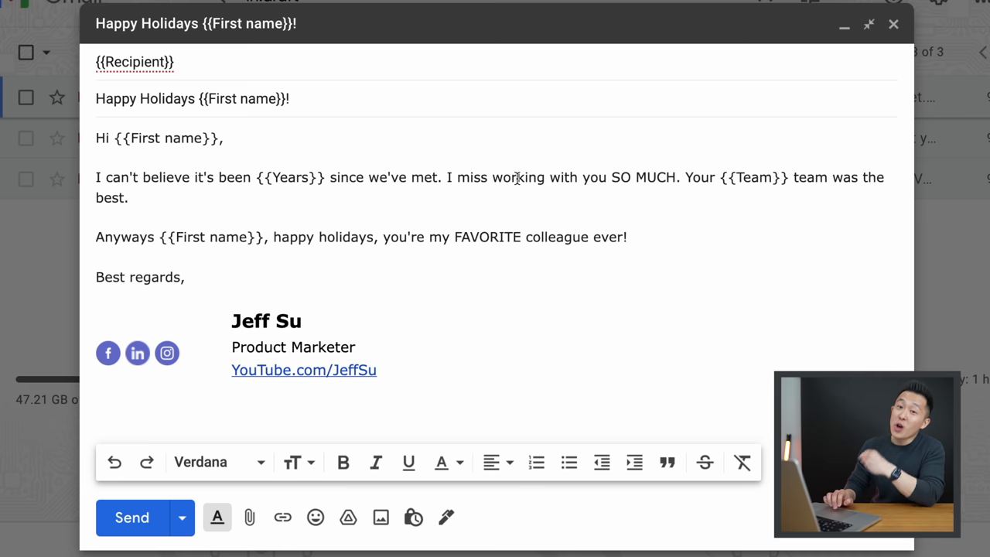
pyautogui.moveTo(675, 180); pyautogui.dragTo(825, 182)
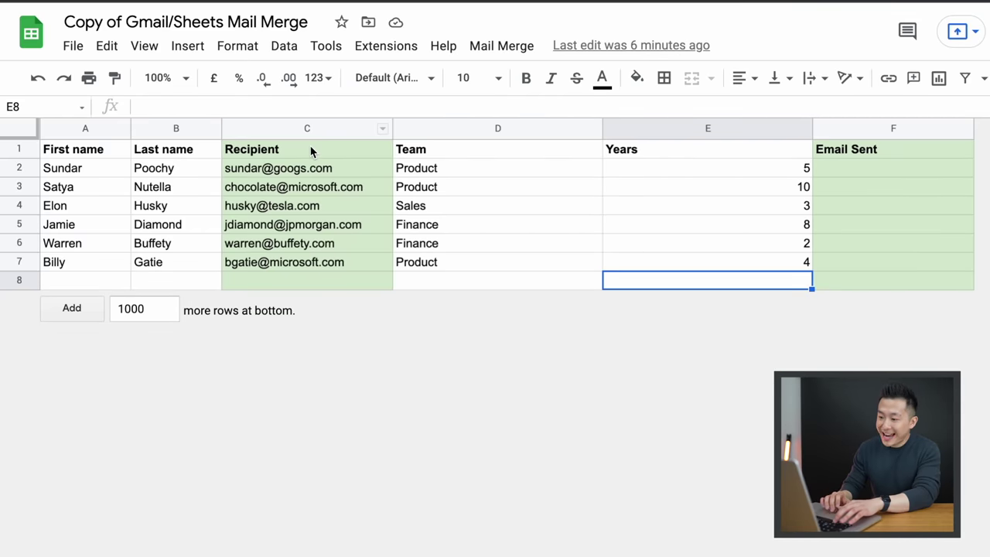
# - Delete the 11/12/2021 01:28 timestamps from the Email Sent column
pyautogui.moveTo(312, 151); pyautogui.dragTo(309, 305)
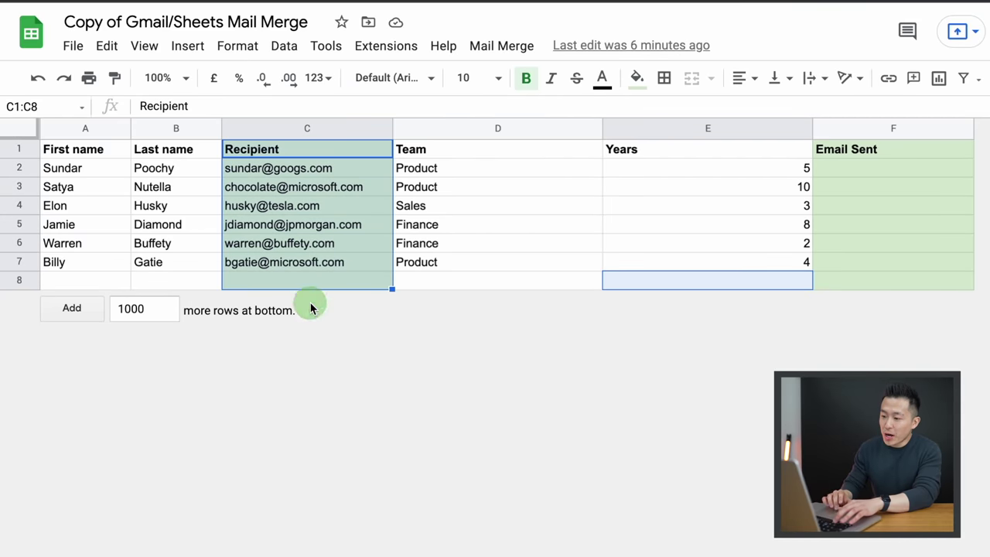
pyautogui.moveTo(921, 151); pyautogui.dragTo(914, 353)
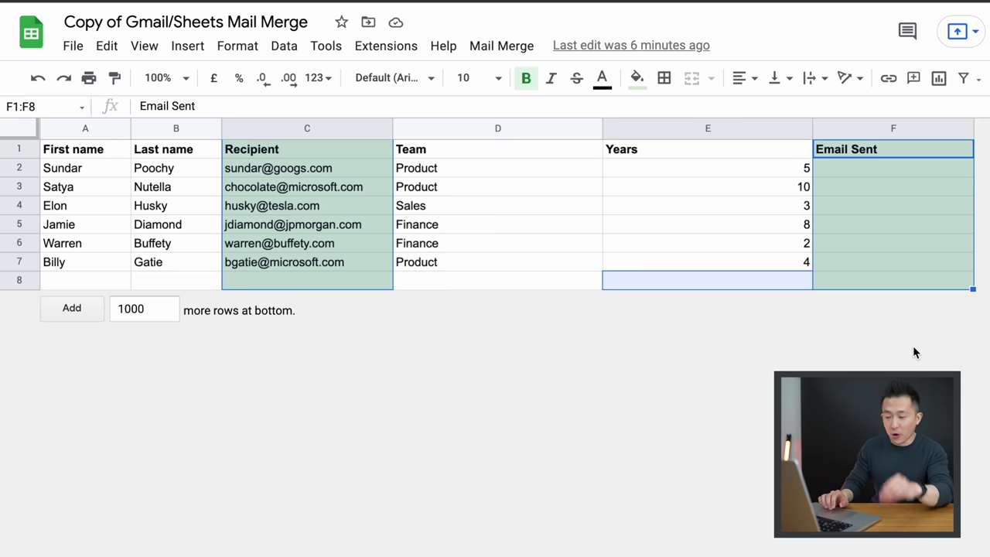
pyautogui.click(360, 150)
pyautogui.click(870, 156)
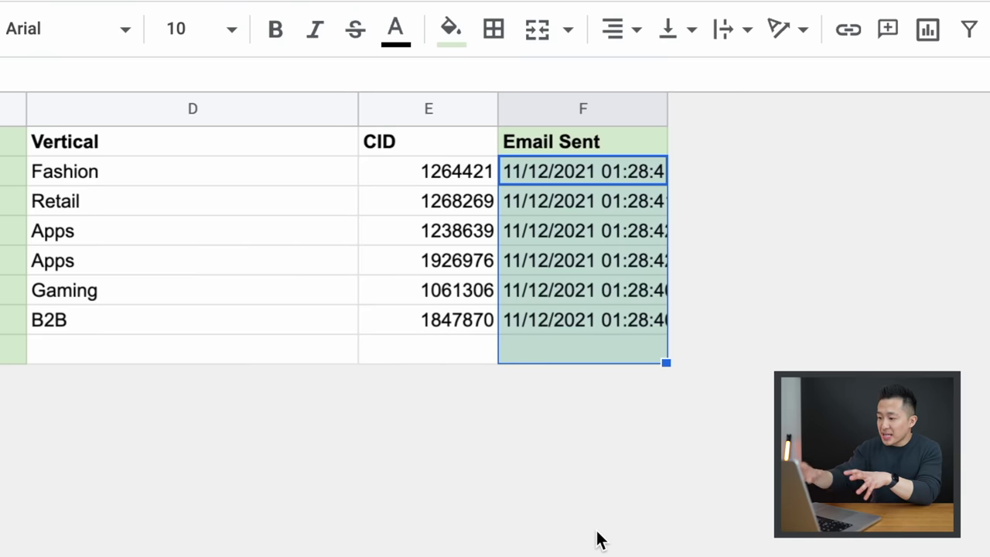
pyautogui.press('Delete')
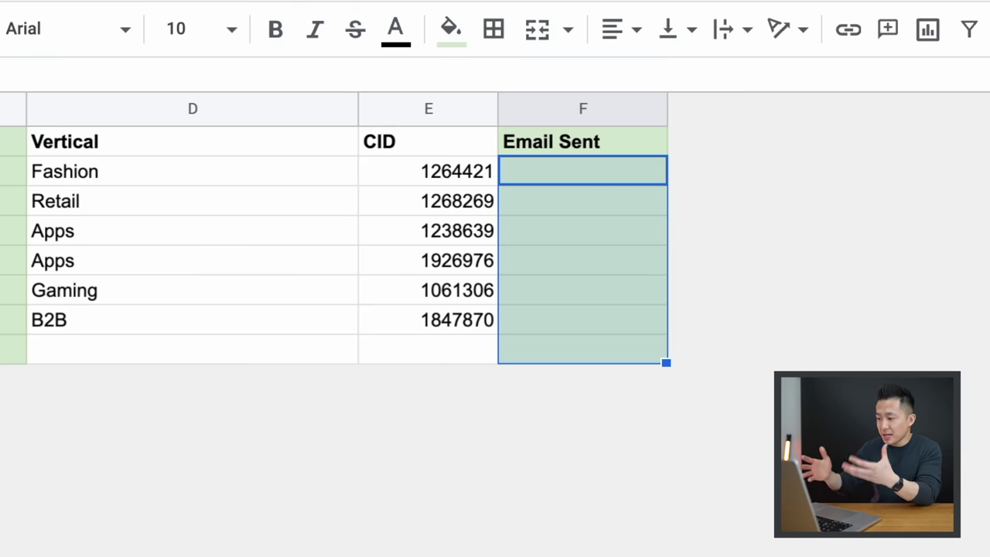